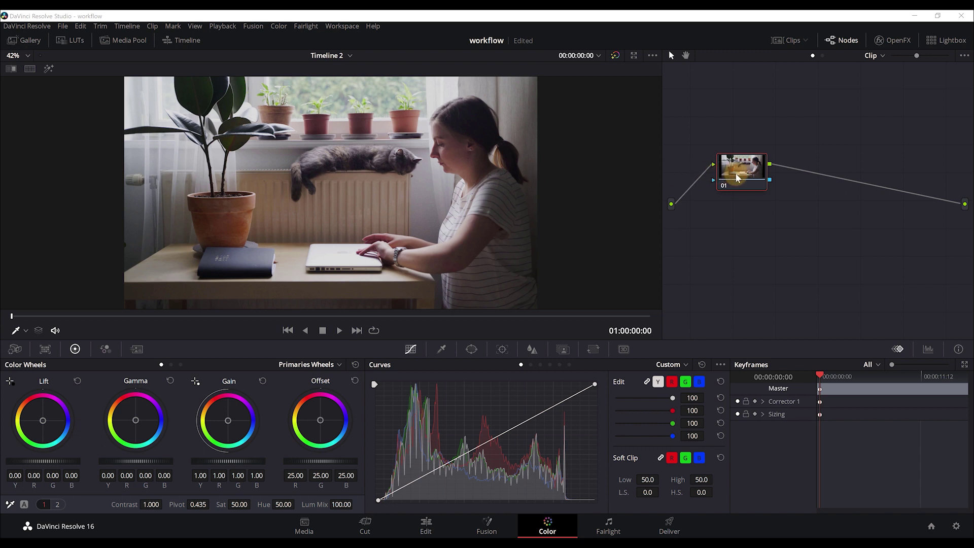
Step: Nudge node 01 in the node graph and label it 'Normalizzazione'
{"action": "left_click_drag", "start_coordinate": [736, 173], "coordinate": [753, 184]}
{"action": "right_click", "coordinate": [754, 188]}
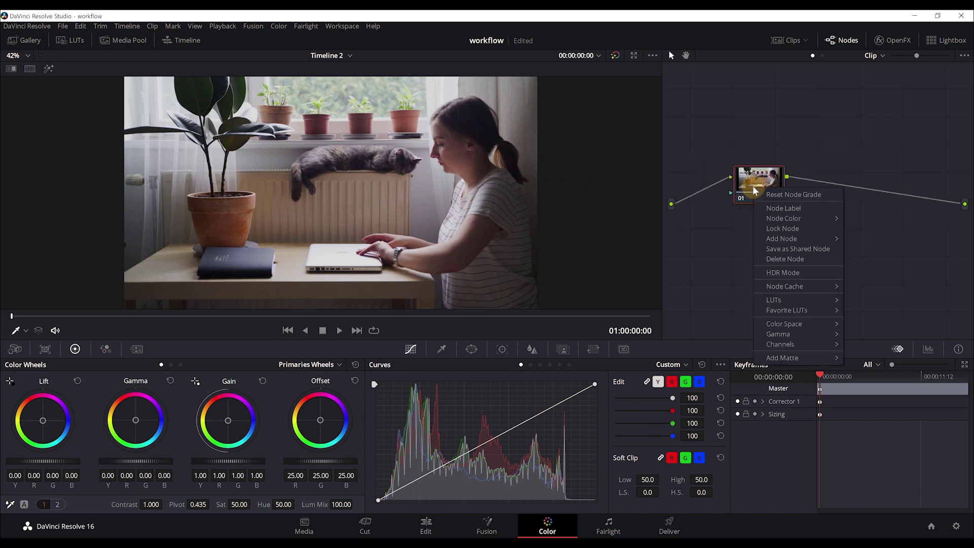
{"action": "left_click", "coordinate": [768, 207]}
{"action": "type", "text": "Normalizzazione"}
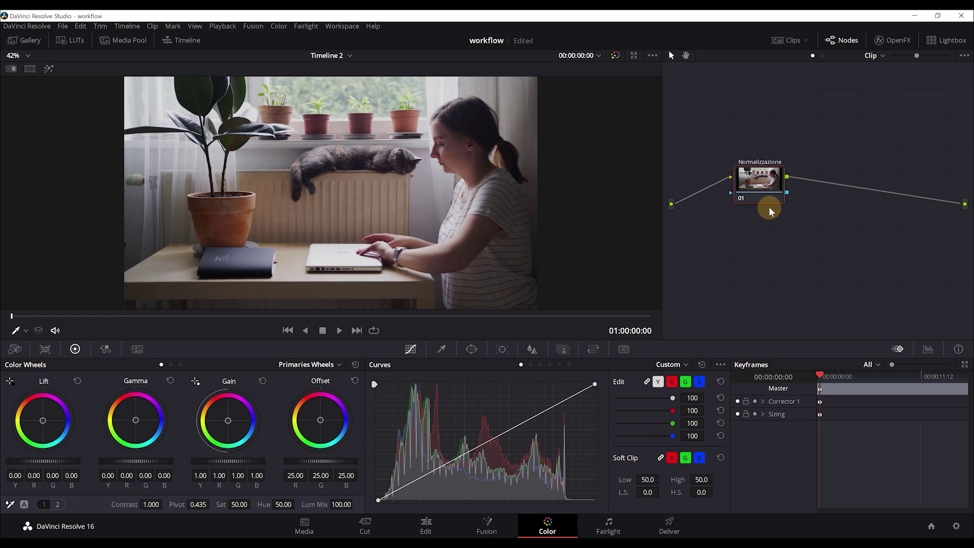
{"action": "key", "text": "Return"}
Step: Replace the keyframes panel with a Waveform scope and turn off Colorize for a monochrome trace
{"action": "left_click", "coordinate": [927, 351]}
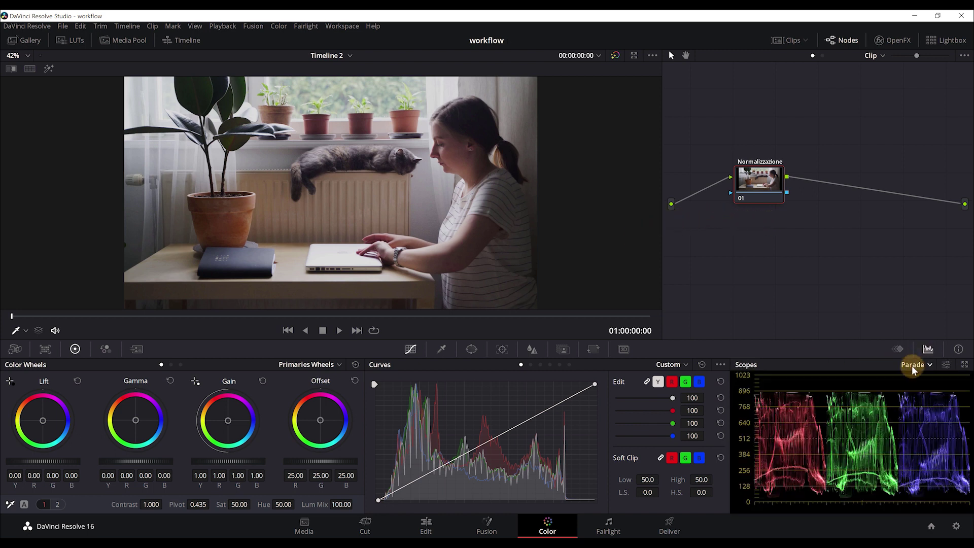
{"action": "left_click", "coordinate": [912, 366]}
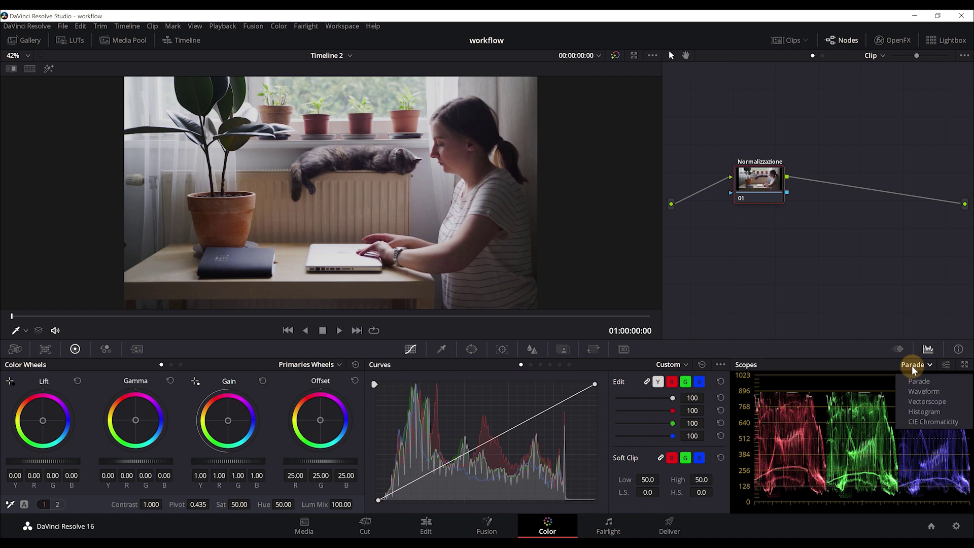
{"action": "left_click", "coordinate": [923, 392]}
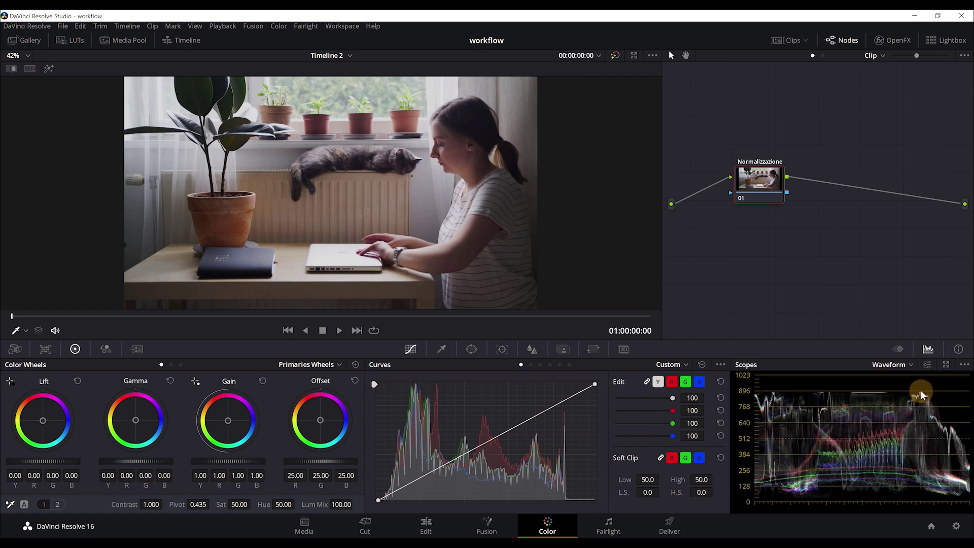
{"action": "left_click", "coordinate": [927, 365]}
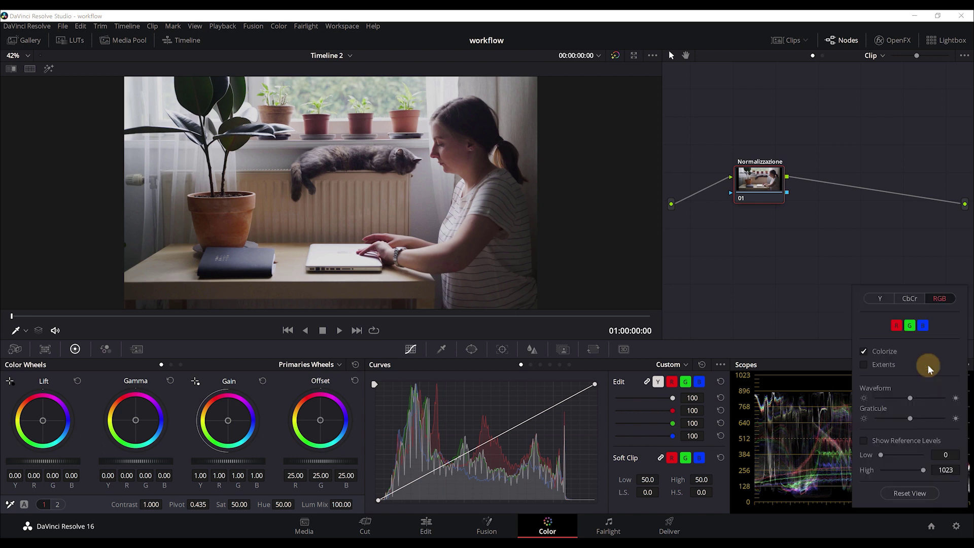
{"action": "left_click", "coordinate": [830, 366]}
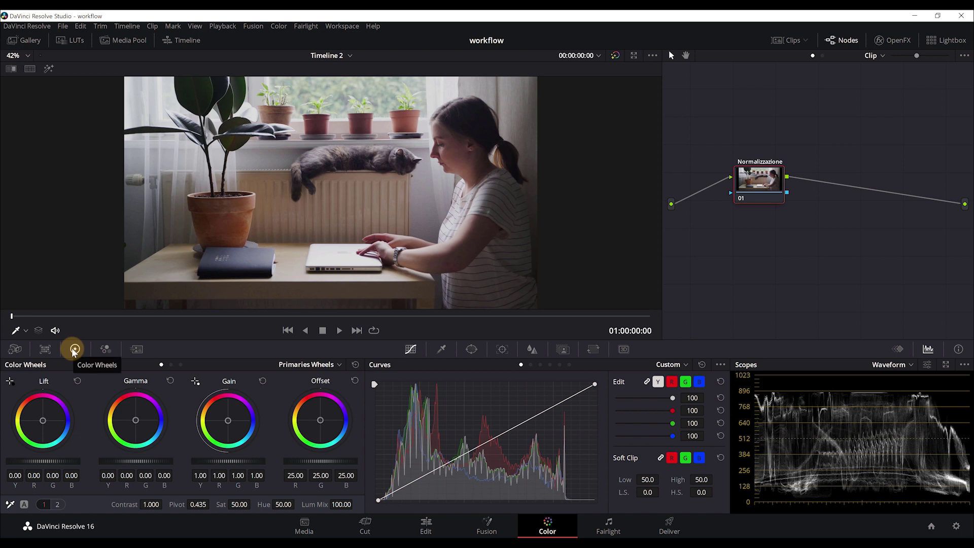
{"action": "left_click", "coordinate": [171, 365]}
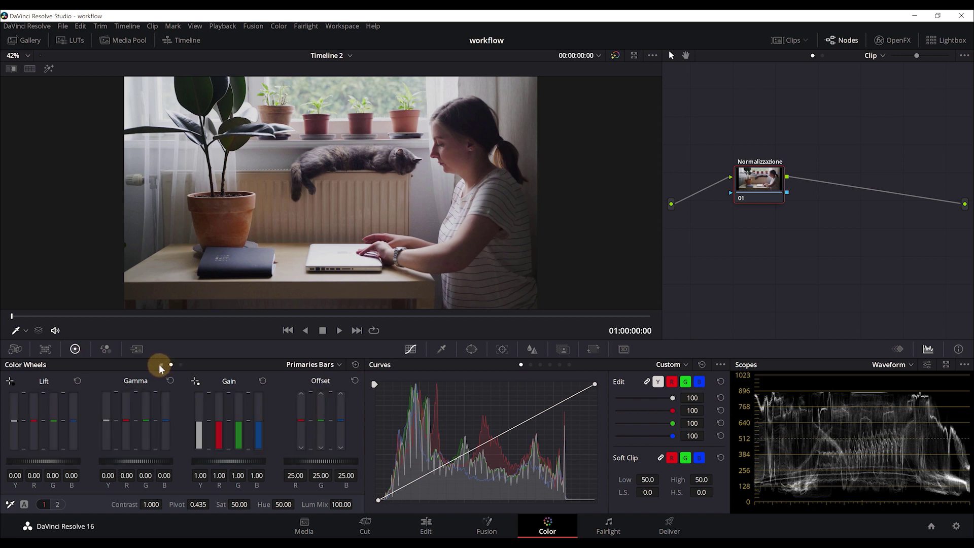
{"action": "left_click", "coordinate": [160, 365]}
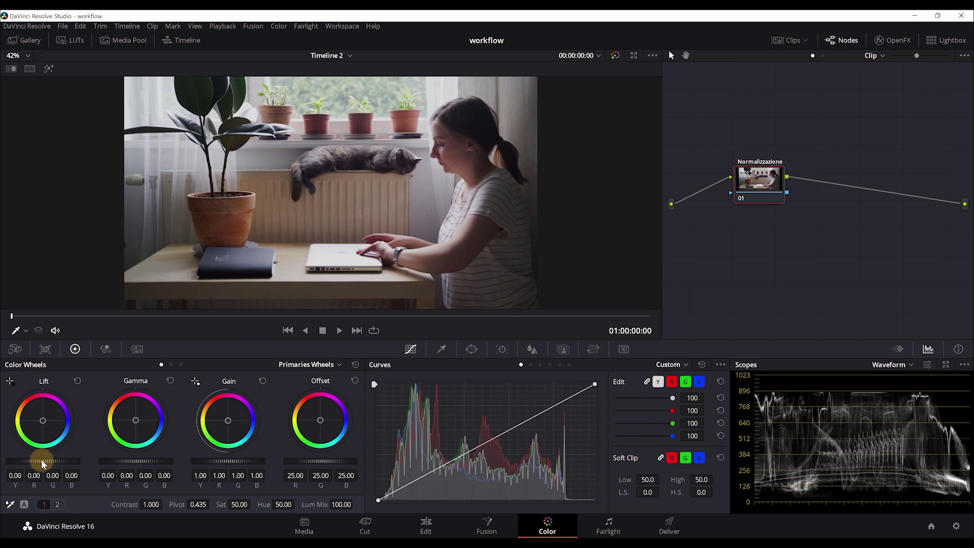
Step: Set the Lift master wheel to 0.01 and the Gamma master wheel to 0.02, saving midway
{"action": "left_click_drag", "start_coordinate": [41, 458], "coordinate": [92, 466]}
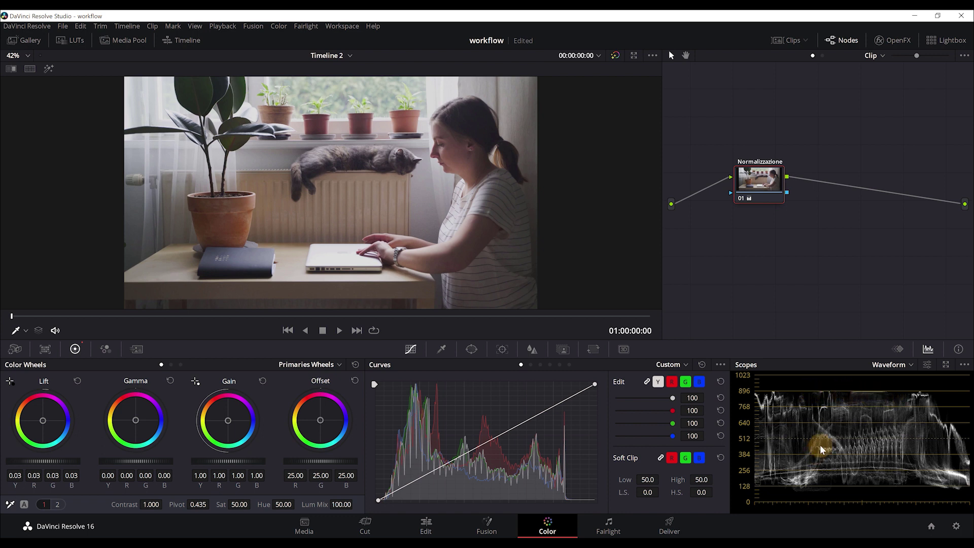
{"action": "key", "text": "ctrl+s"}
{"action": "left_click_drag", "start_coordinate": [126, 459], "coordinate": [190, 471]}
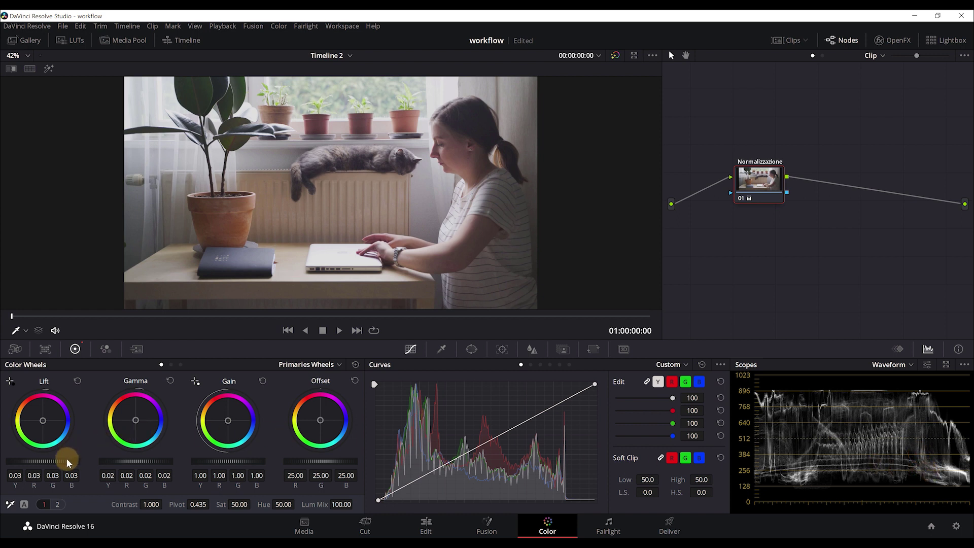
{"action": "left_click_drag", "start_coordinate": [66, 458], "coordinate": [36, 460]}
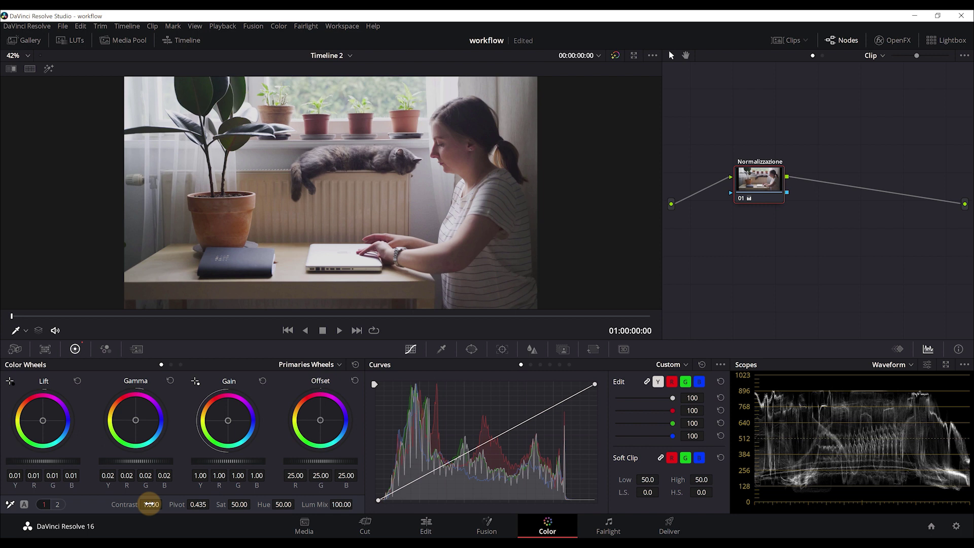
Step: Drop Contrast to 0.968 and raise Pivot to 0.761
{"action": "left_click_drag", "start_coordinate": [150, 503], "coordinate": [142, 504]}
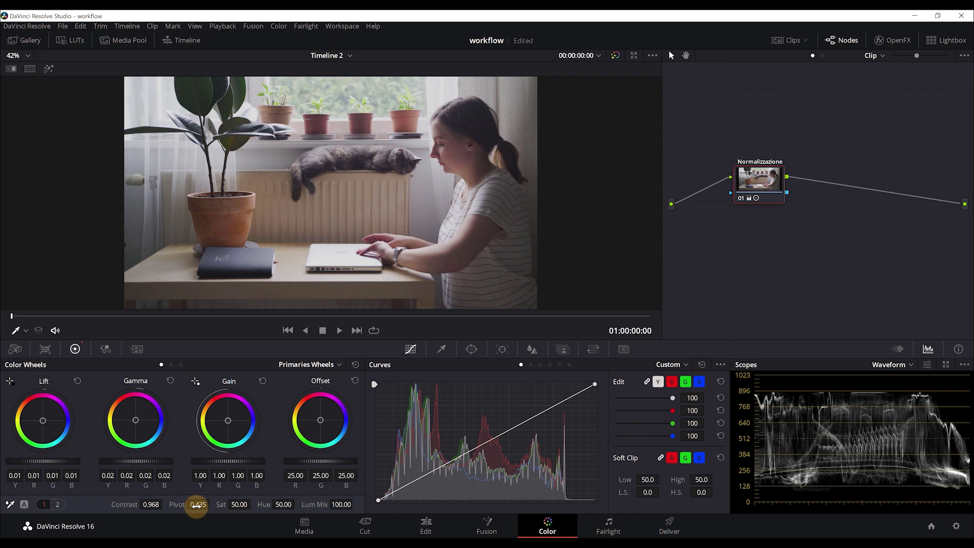
{"action": "left_click_drag", "start_coordinate": [198, 505], "coordinate": [246, 520]}
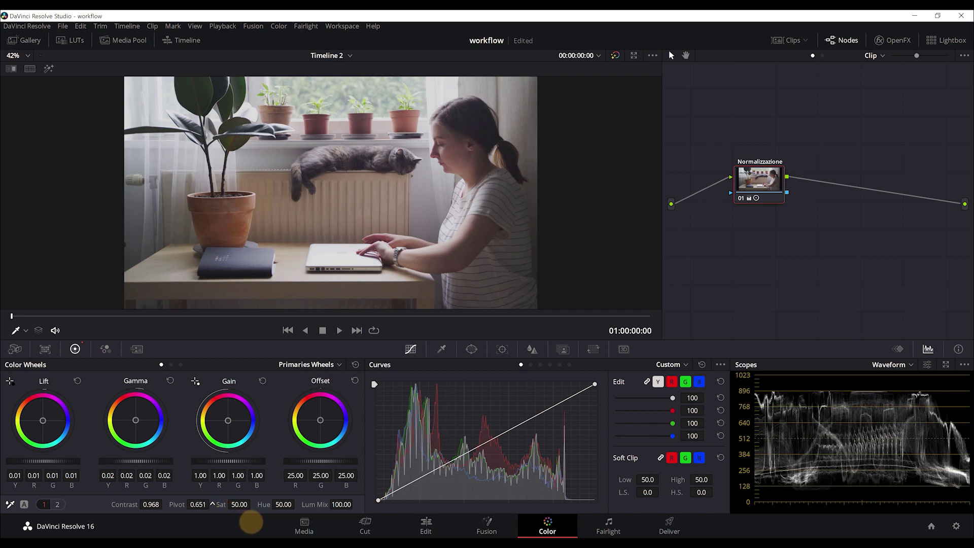
{"action": "left_click_drag", "start_coordinate": [245, 521], "coordinate": [279, 528]}
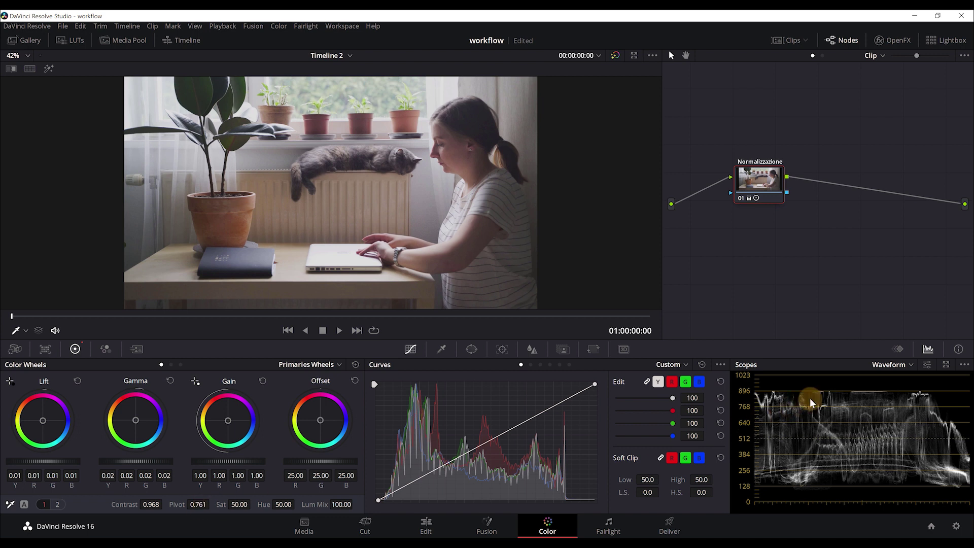
{"action": "key", "text": "ctrl+s"}
{"action": "left_click", "coordinate": [752, 188]}
{"action": "key", "text": "ctrl+d"}
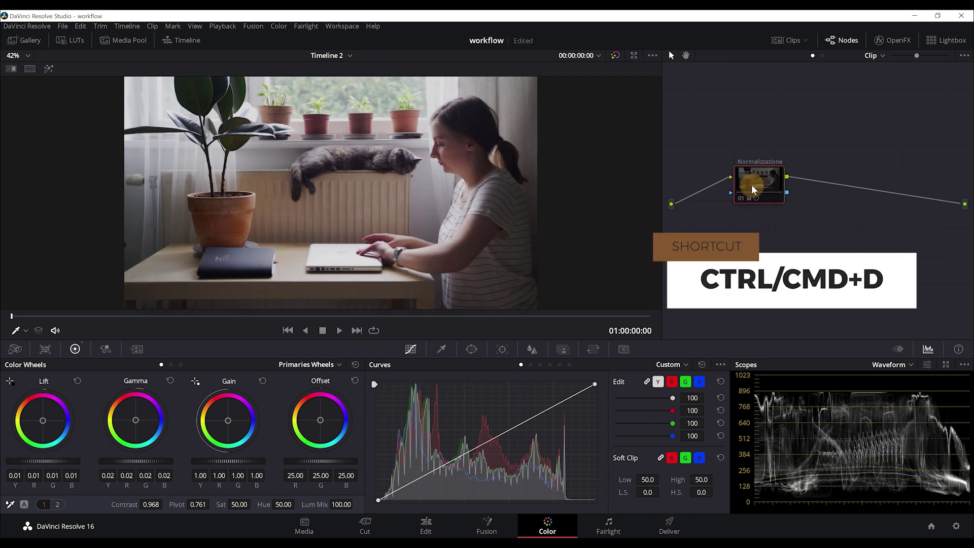
{"action": "key", "text": "ctrl+d"}
{"action": "key", "text": "ctrl+d"}
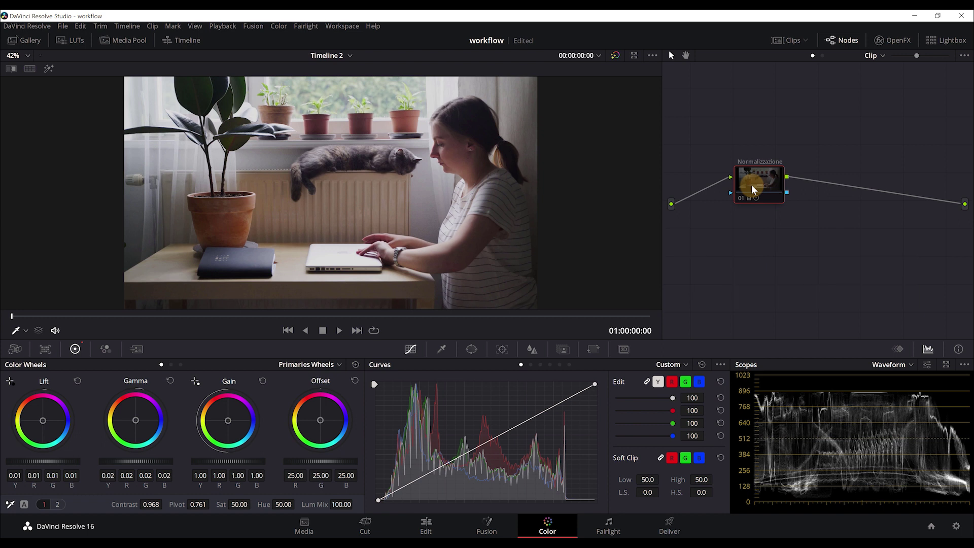
{"action": "key", "text": "ctrl+d"}
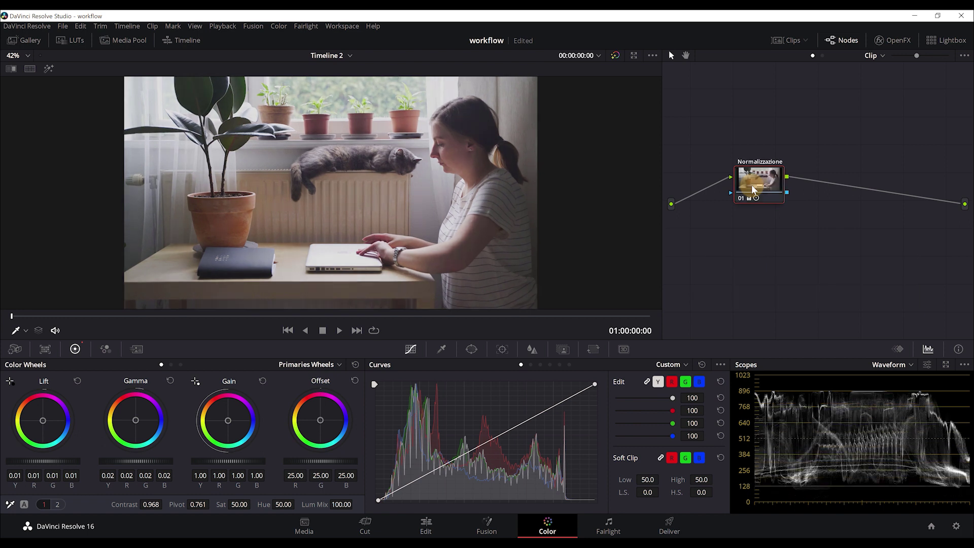